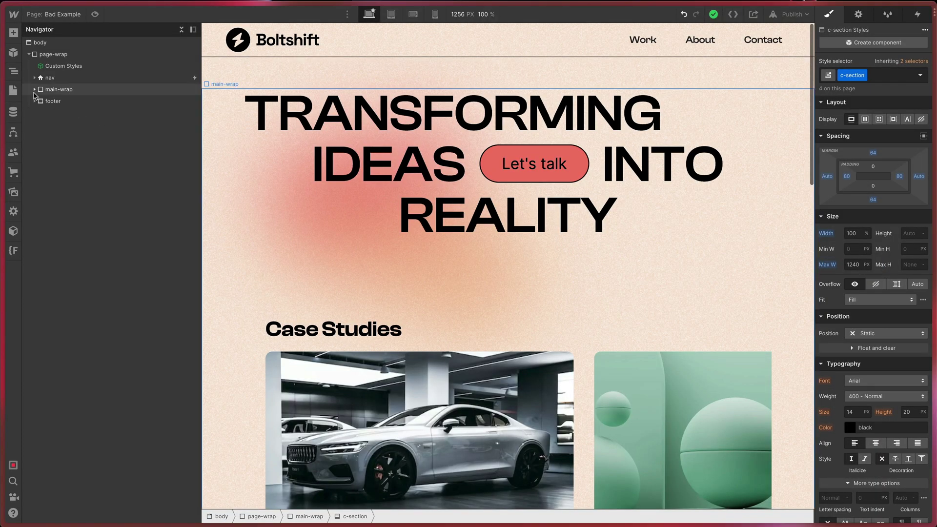
Expand main-wrap and select the first of its four c-section elements to inspect its styles
click(35, 90)
click(53, 100)
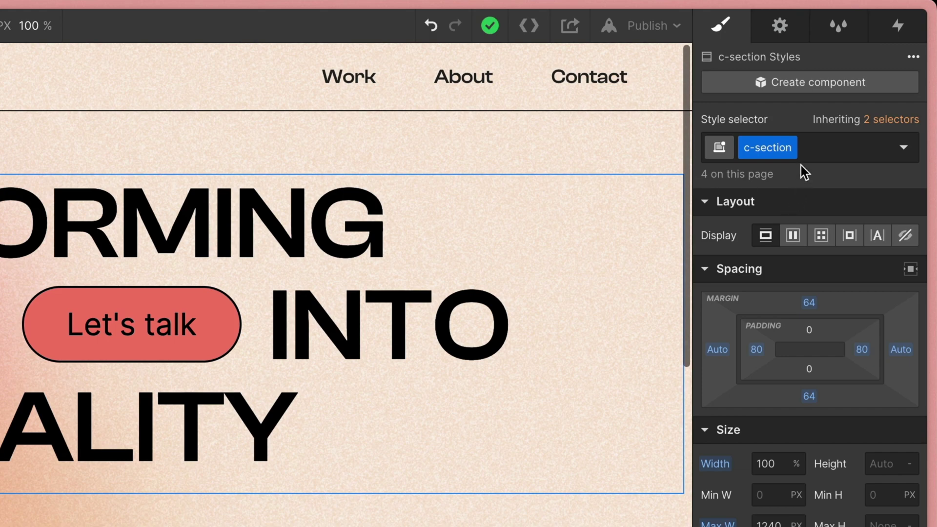
Add a background-grey combo class to the first c-section and make its background red (#c05b5b)
click(835, 146)
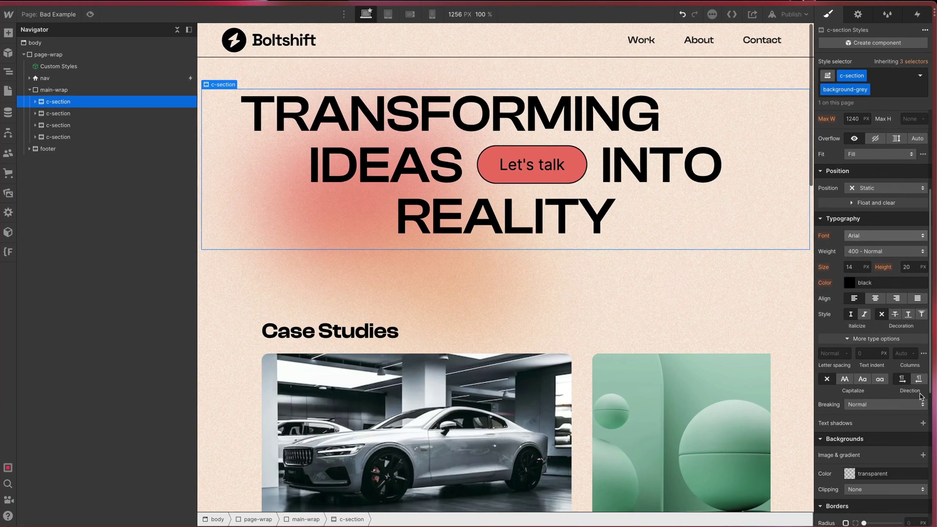
click(850, 471)
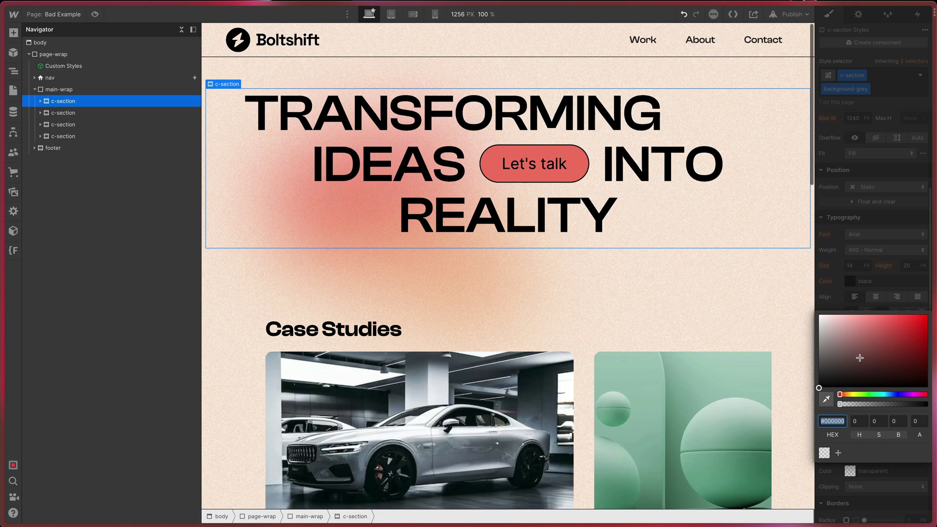
drag(859, 358, 886, 328)
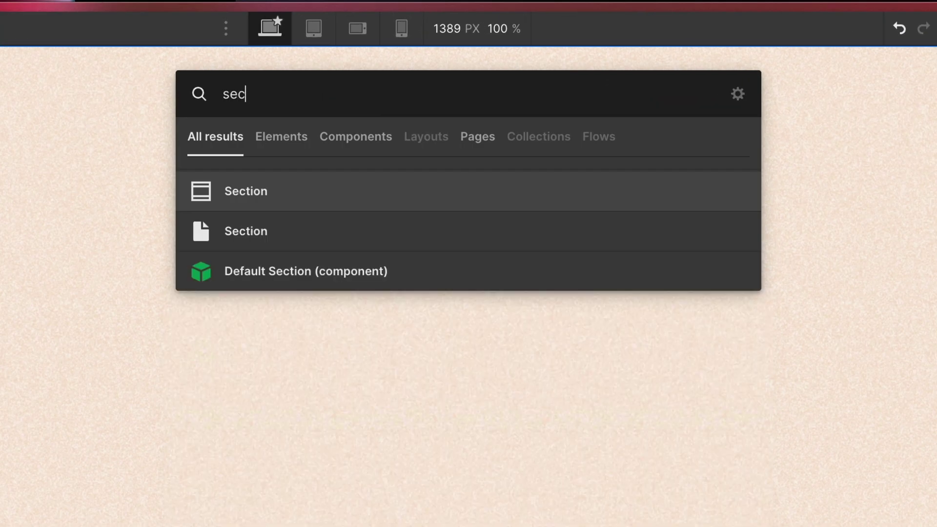
Add a Section element to the page body and give it a new class named about
key(Return)
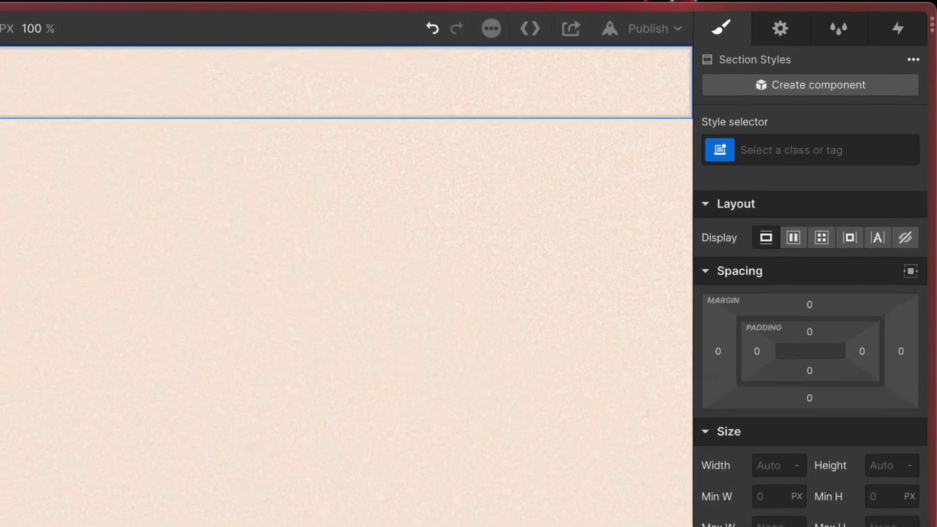
key(super+Return)
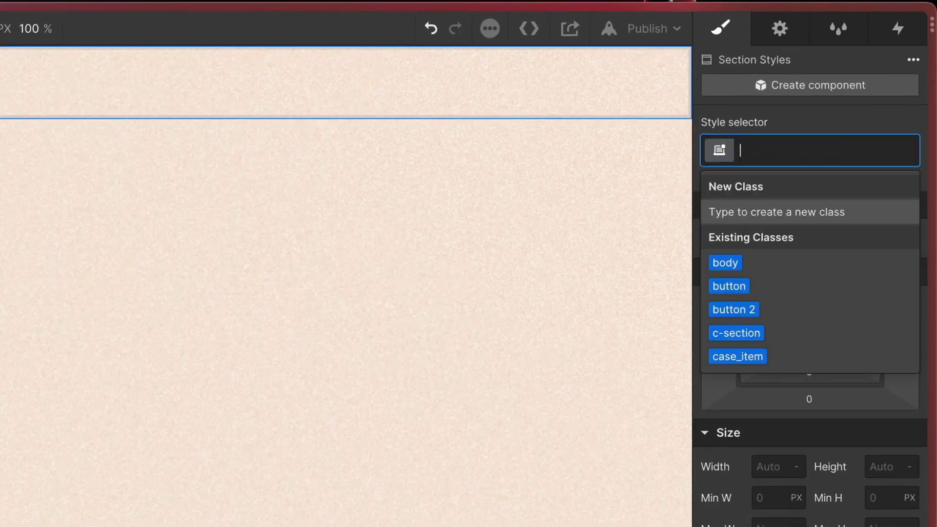
text(about)
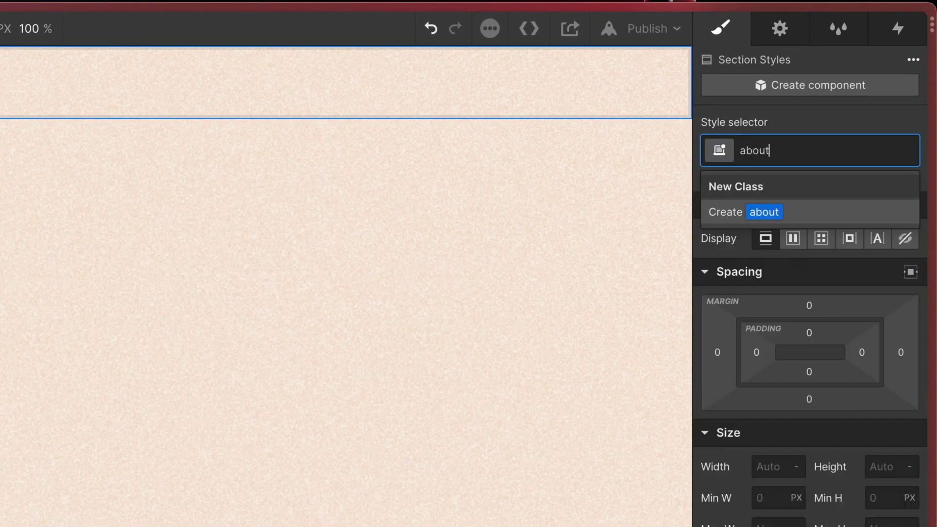
key(Return)
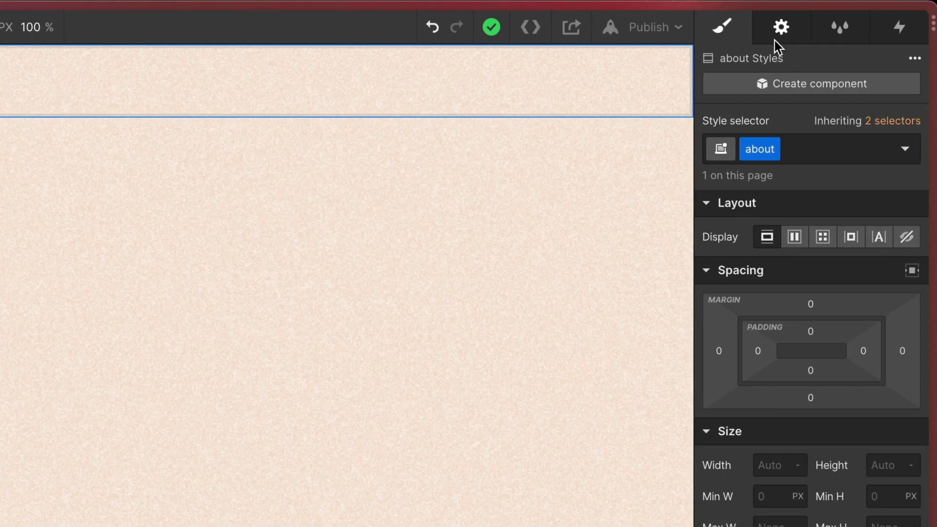
Change the about element's HTML tag from Div to Section
click(780, 28)
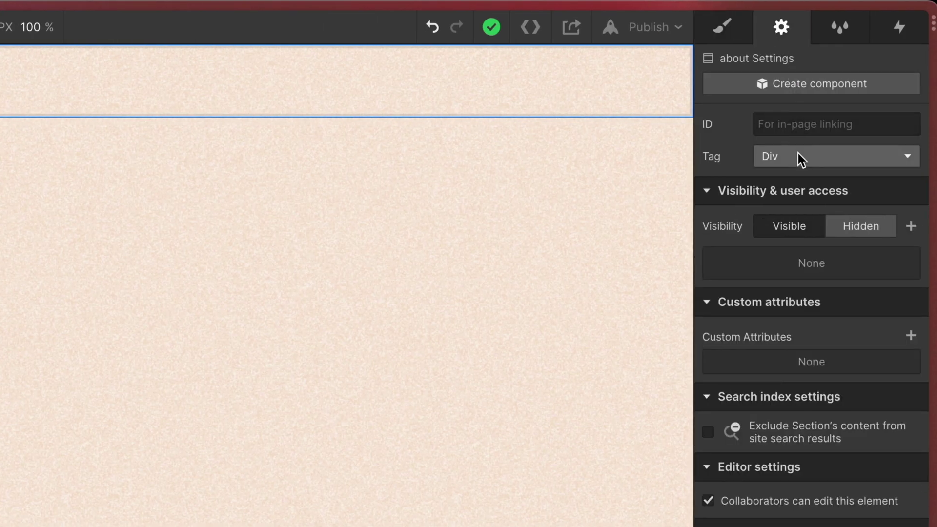
click(798, 160)
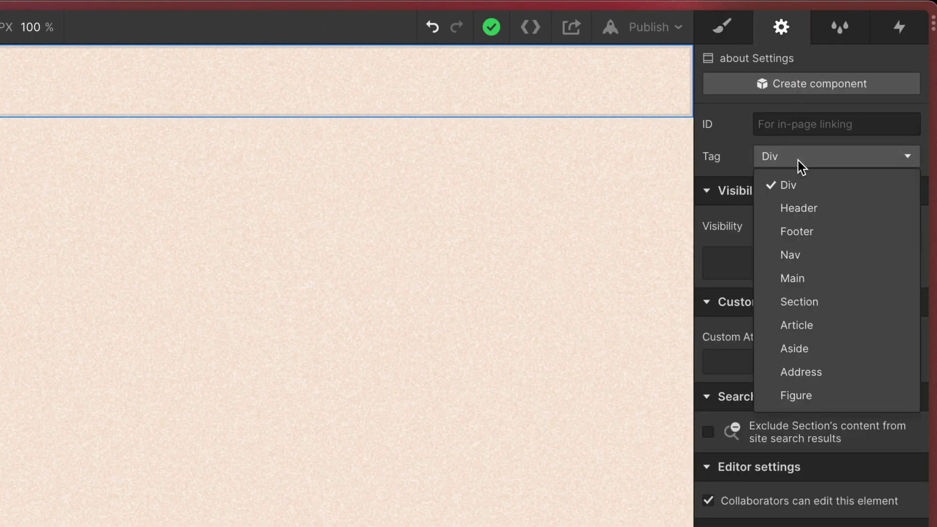
click(822, 299)
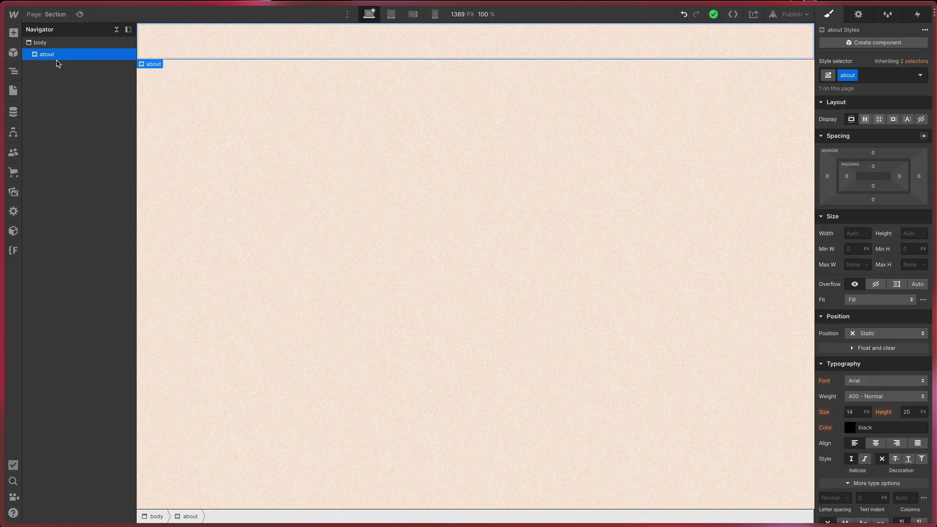
Set the about section's height to 100vh
click(909, 233)
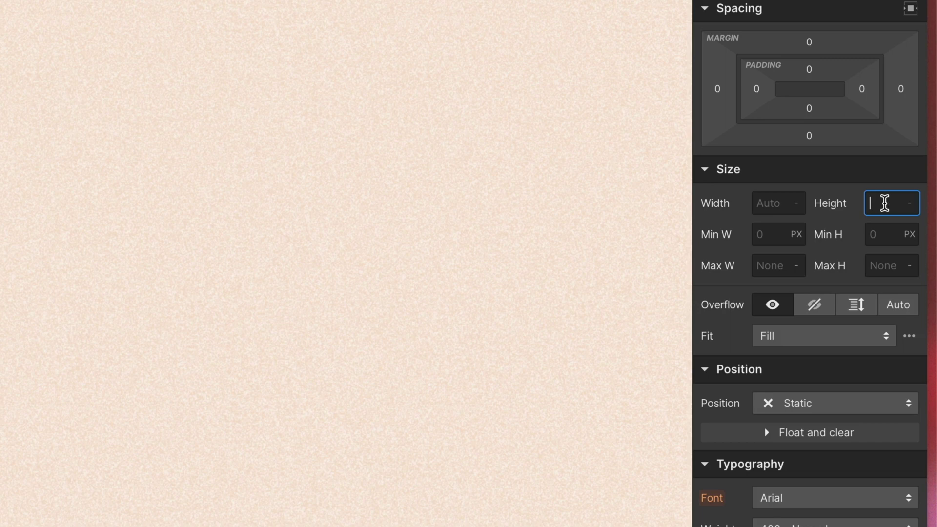
text(100vh)
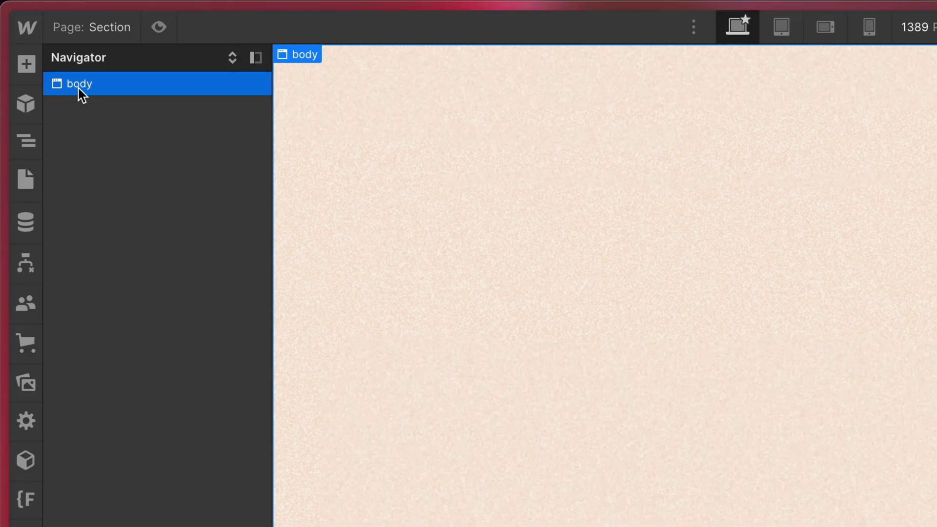
Select the hero section, expand it, and select its hero_wrap child
key(super+v)
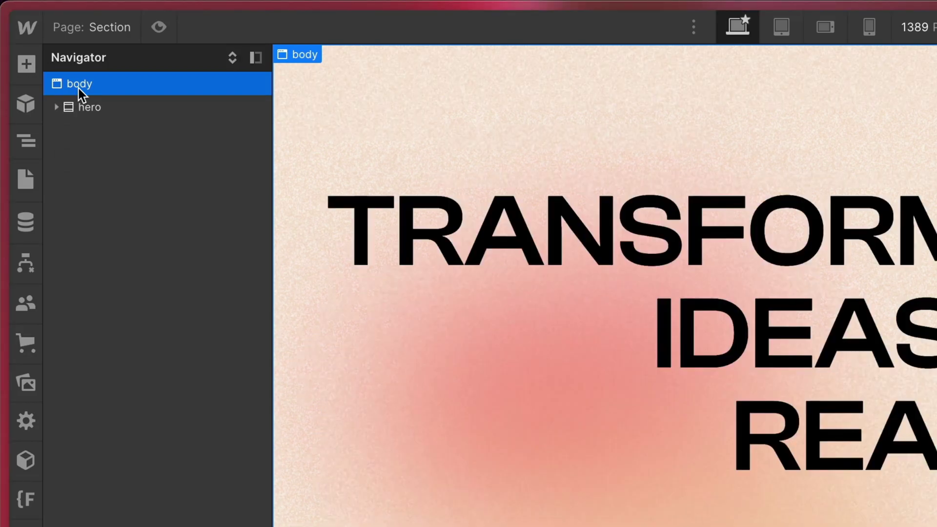
click(62, 107)
click(57, 107)
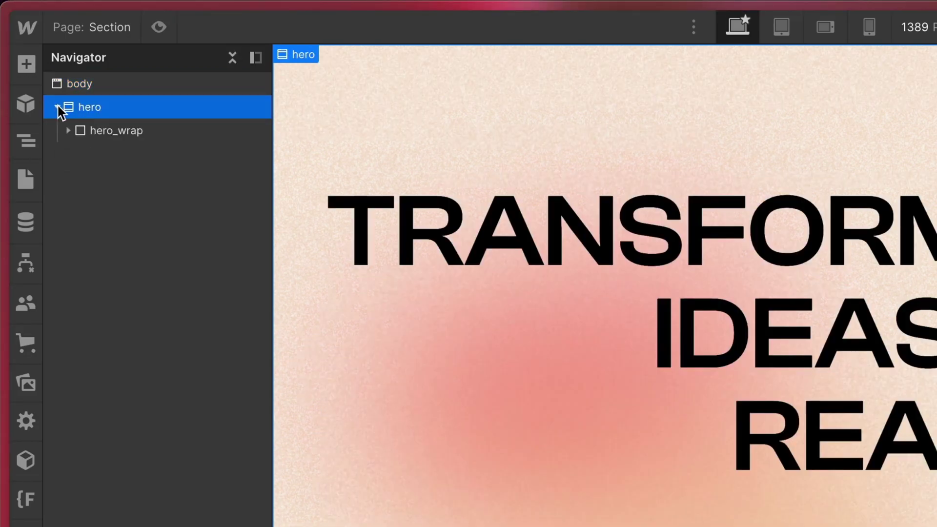
click(102, 130)
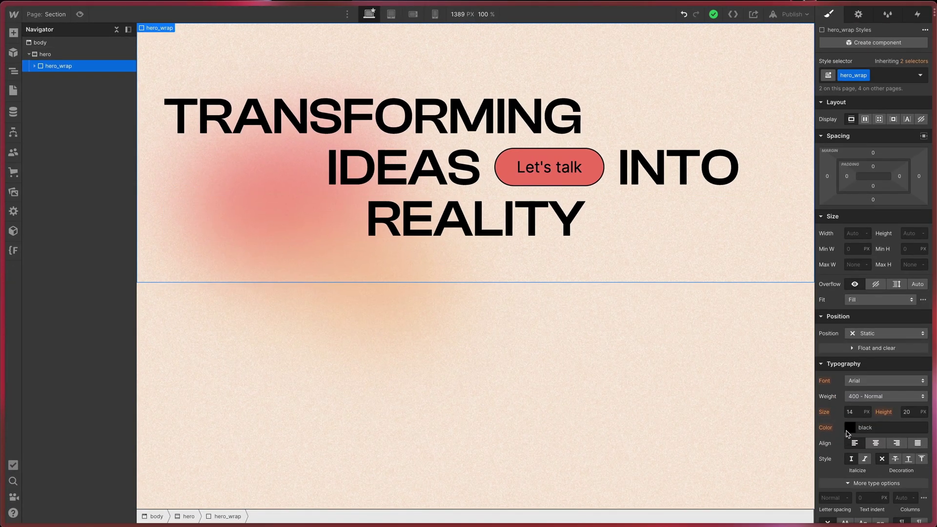
Try a red heading text colour on hero_wrap, then reset it to black
click(847, 434)
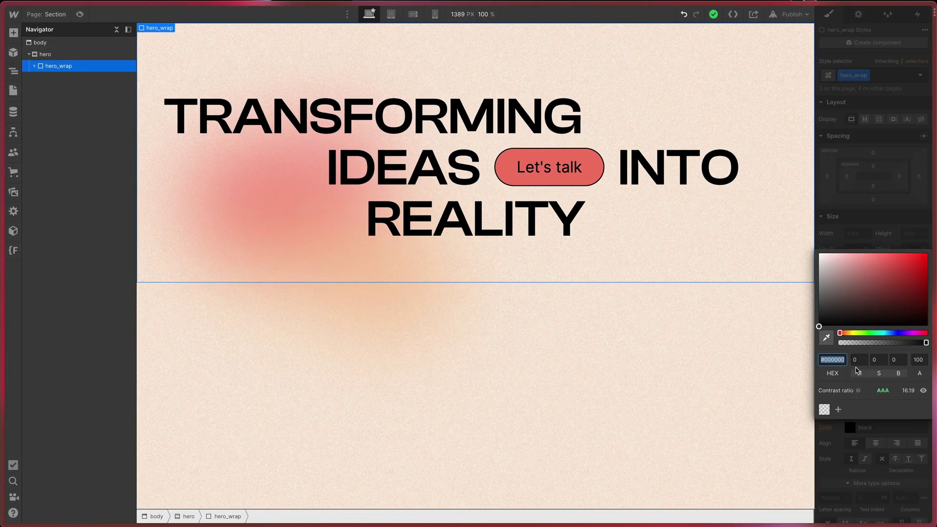
drag(857, 303, 921, 246)
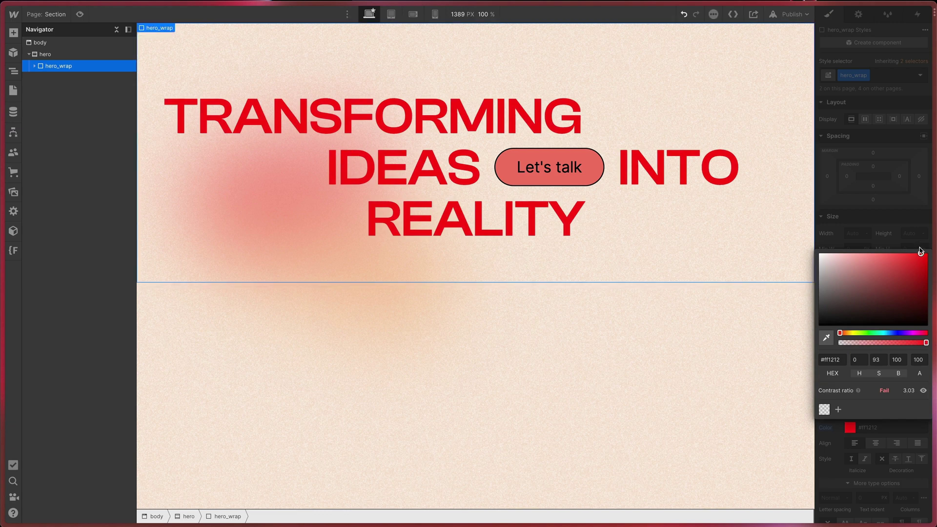
click(824, 431)
alt+click(825, 431)
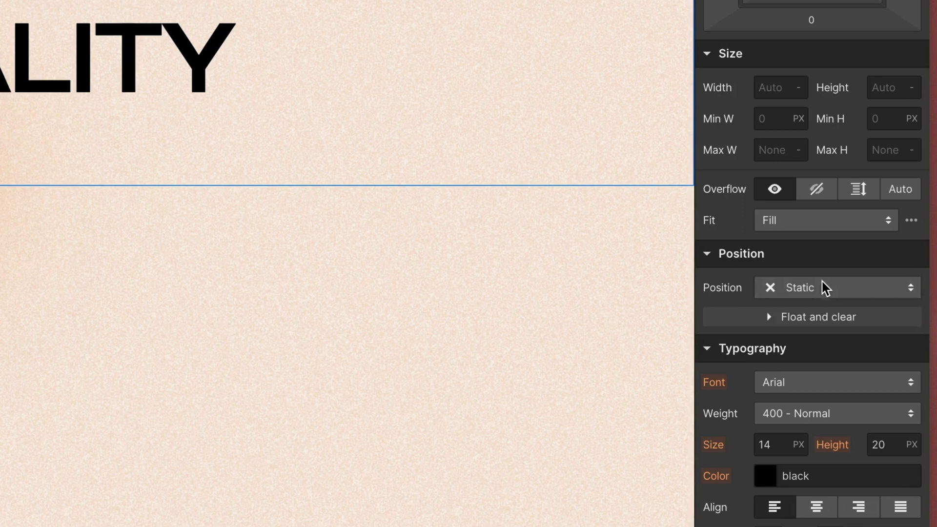
Make hero_wrap relatively positioned and the YEAH!! badge absolutely positioned at its top-right
click(880, 334)
click(876, 347)
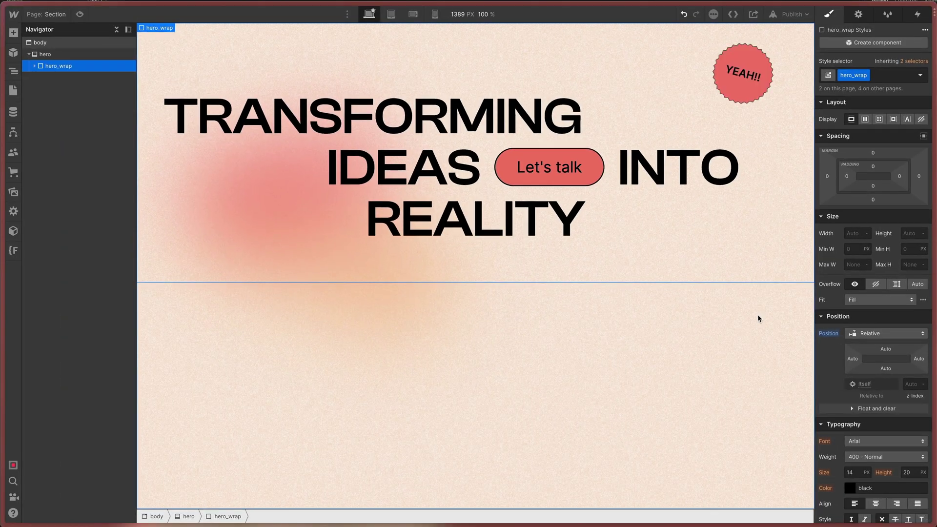
click(740, 72)
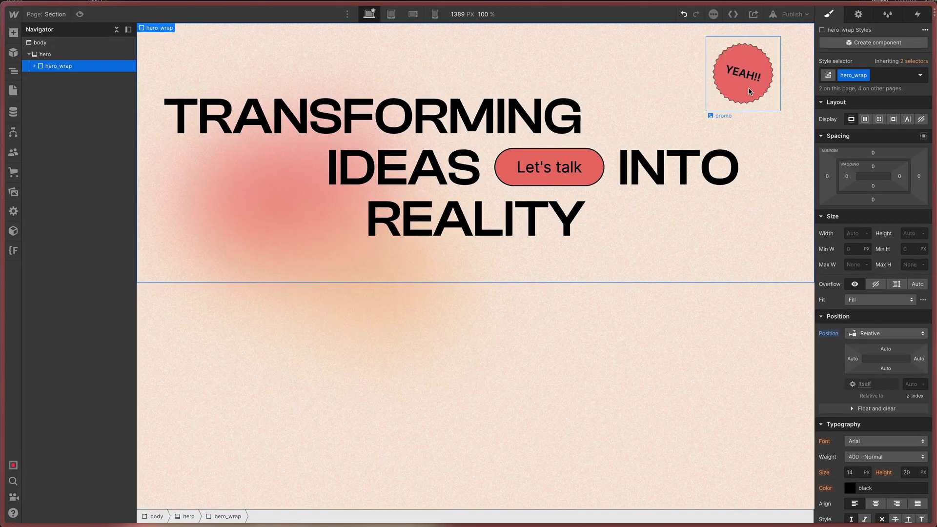
click(864, 333)
click(865, 335)
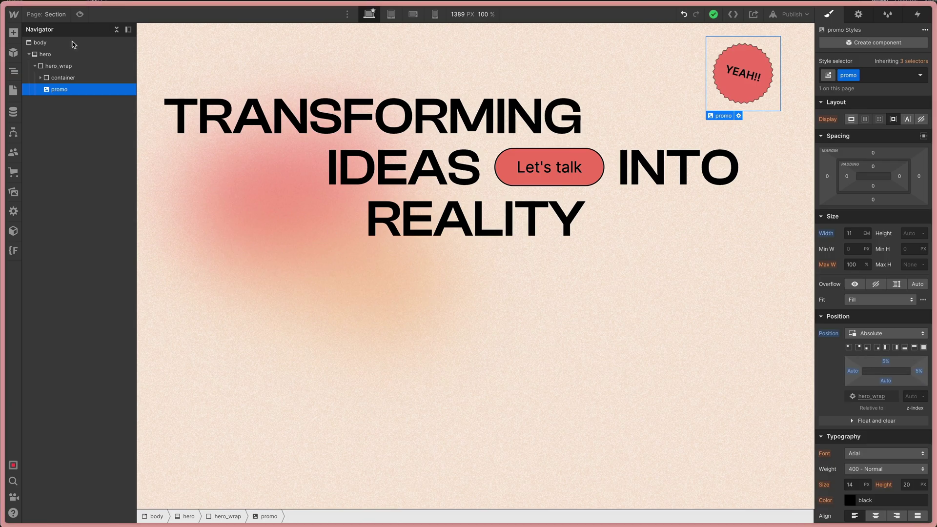
click(35, 66)
click(44, 55)
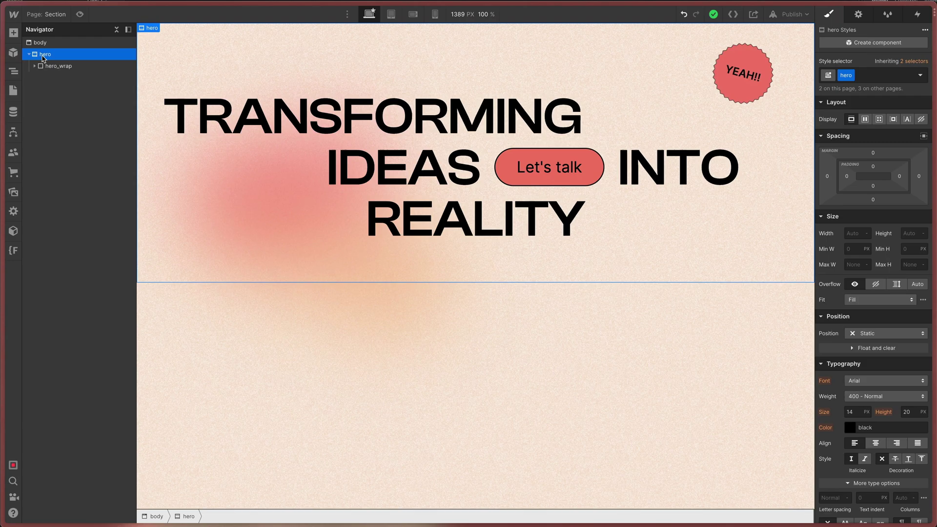
click(48, 66)
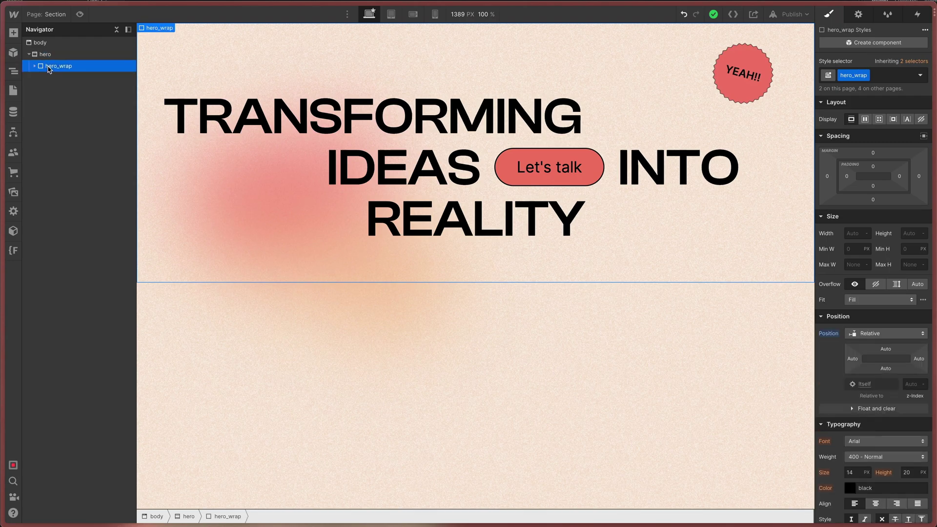
Delete the YEAH!! promo badge and select the container's 140 max-width value
click(742, 73)
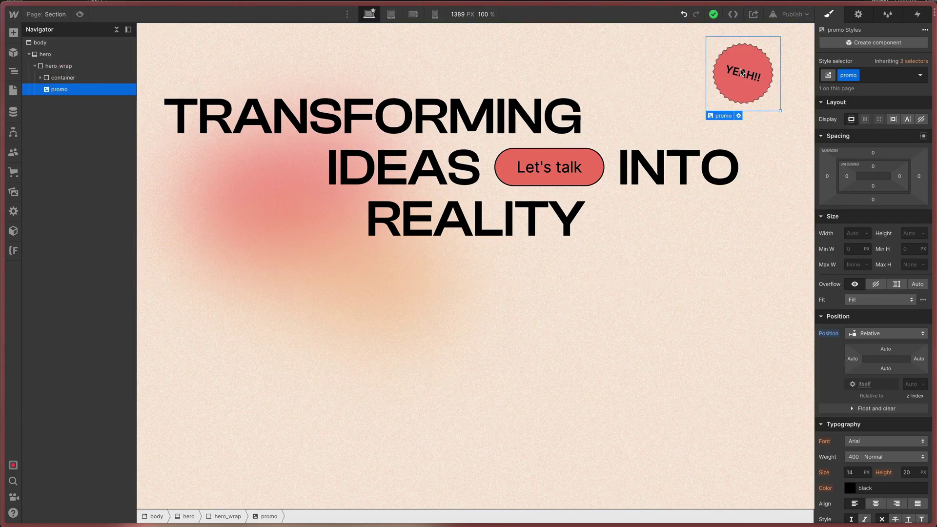
key(Delete)
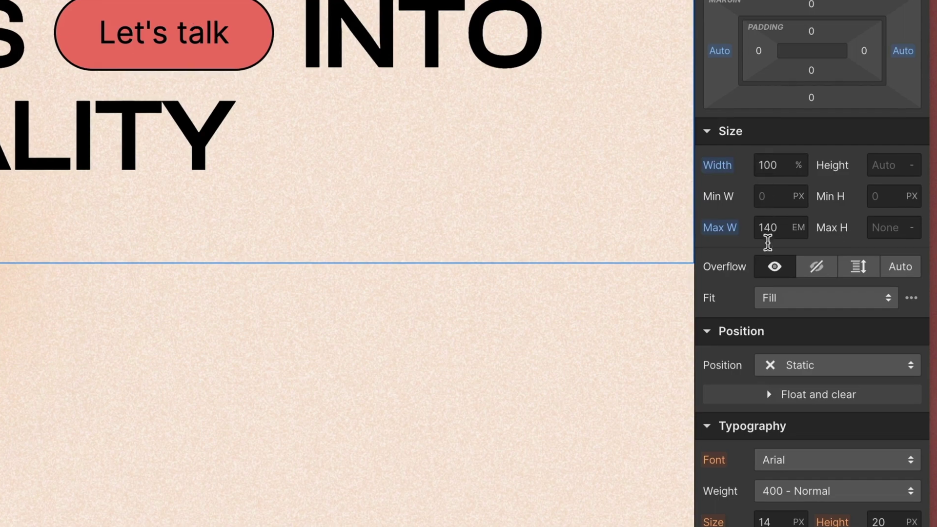
double_click(801, 242)
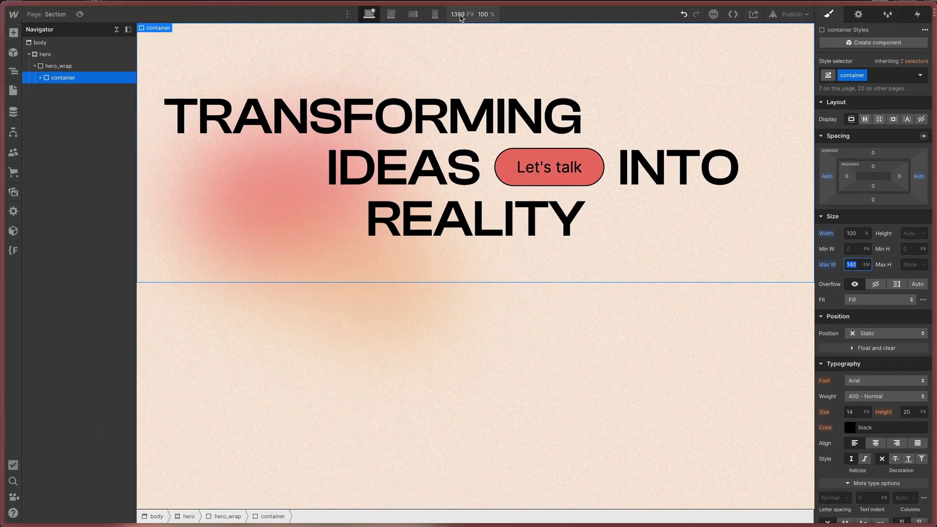
Set the canvas preview width to 2000 px
click(459, 15)
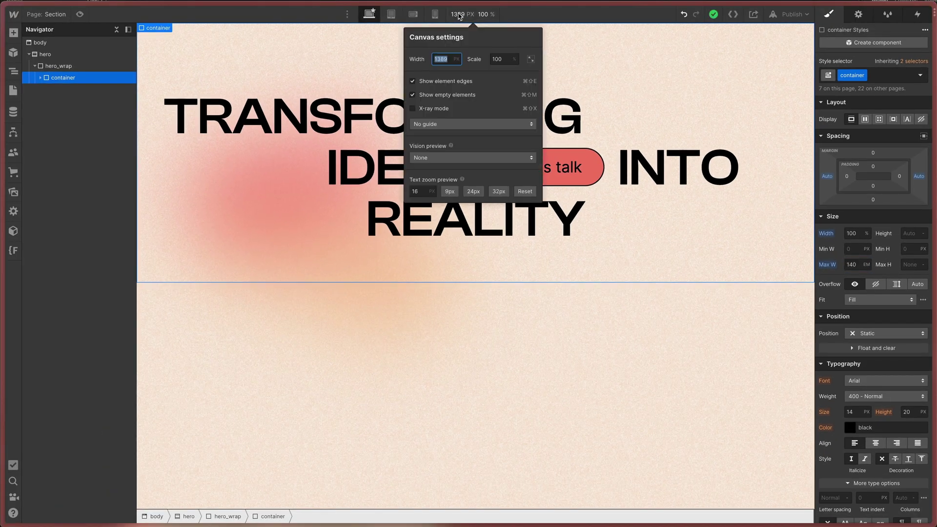
text(2000)
key(Return)
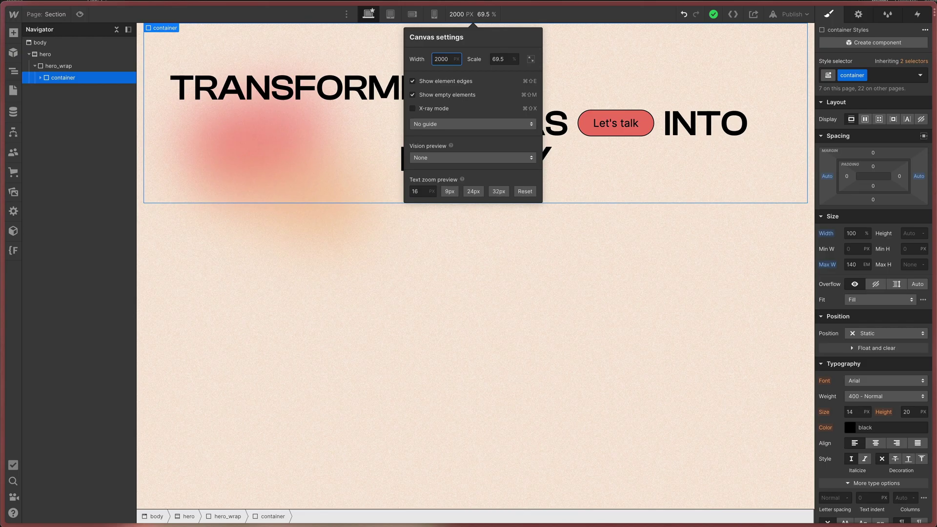
key(Escape)
Reduce the container's max width from 140 to 100 EM
click(861, 267)
key(Down)
key(Down)
key(Down)
key(Down)
key(Down)
key(Down)
key(Down)
key(Down)
key(Down)
key(Down)
key(Down)
key(Down)
key(Down)
key(Down)
key(Down)
key(Down)
key(Down)
key(Down)
key(Down)
key(Down)
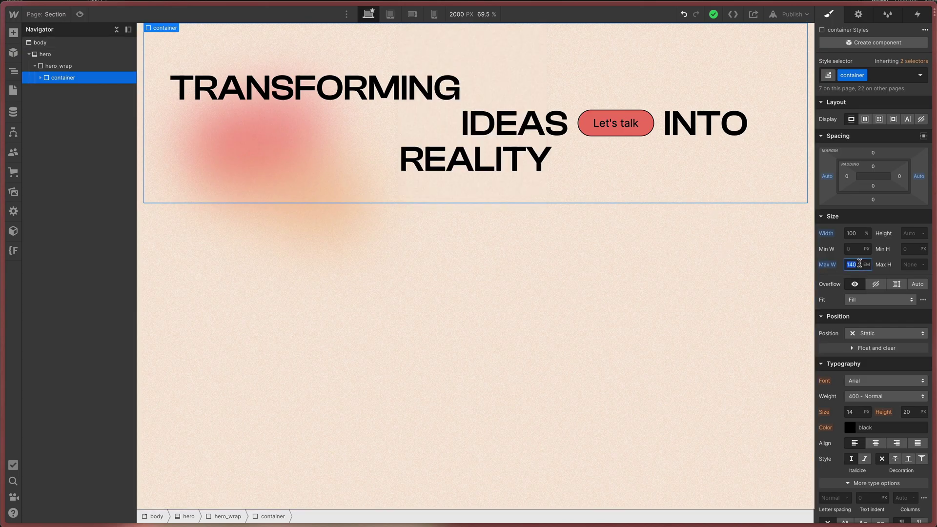
key(Down)
key(Down)
key(Down)
key(Down)
key(Down)
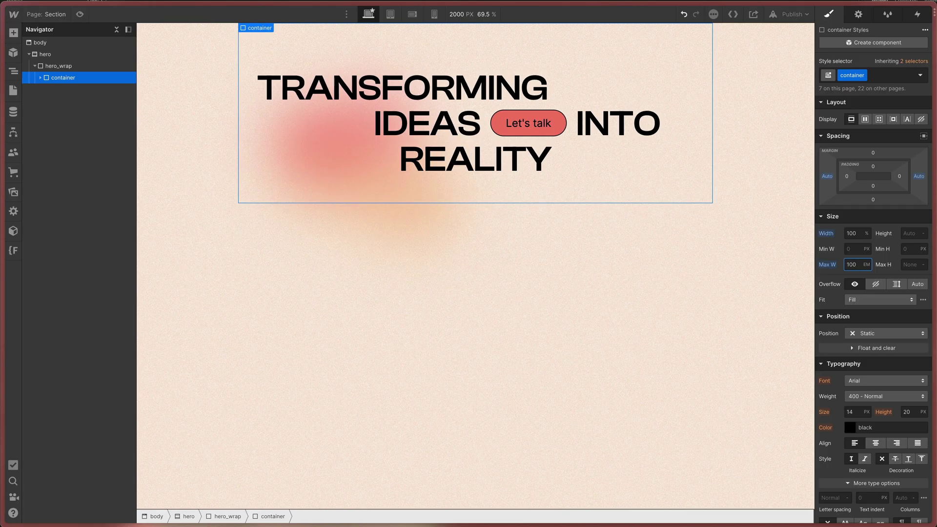
Expand the container, inspect page-padding-large's padding, and restore the canvas to 1389 px
click(40, 77)
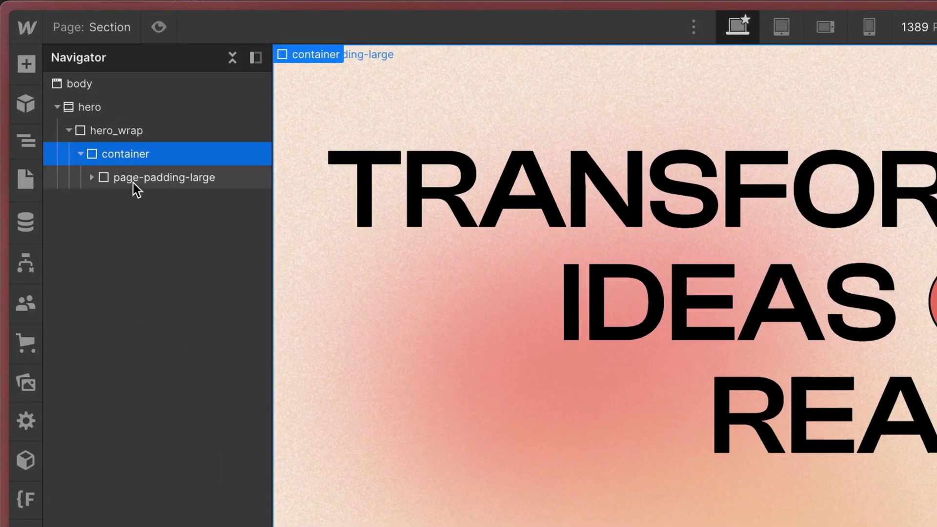
click(134, 178)
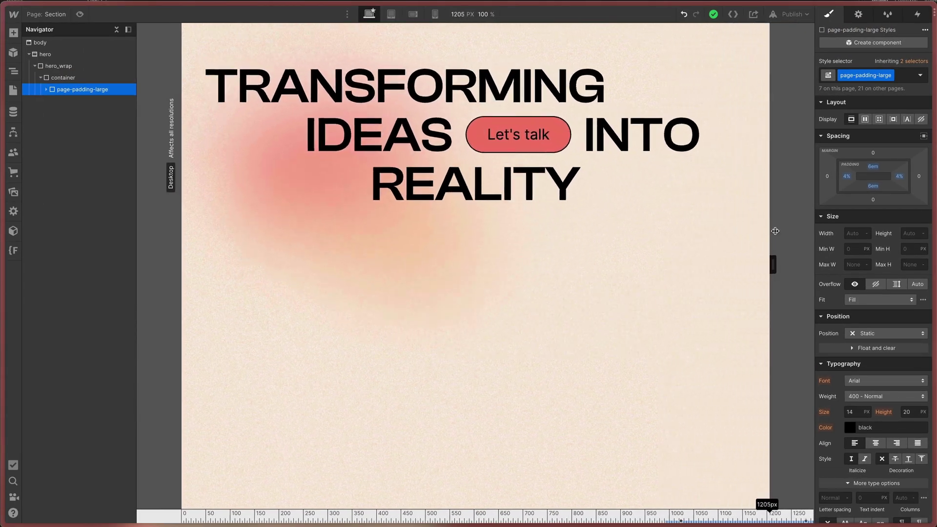
drag(775, 231, 835, 250)
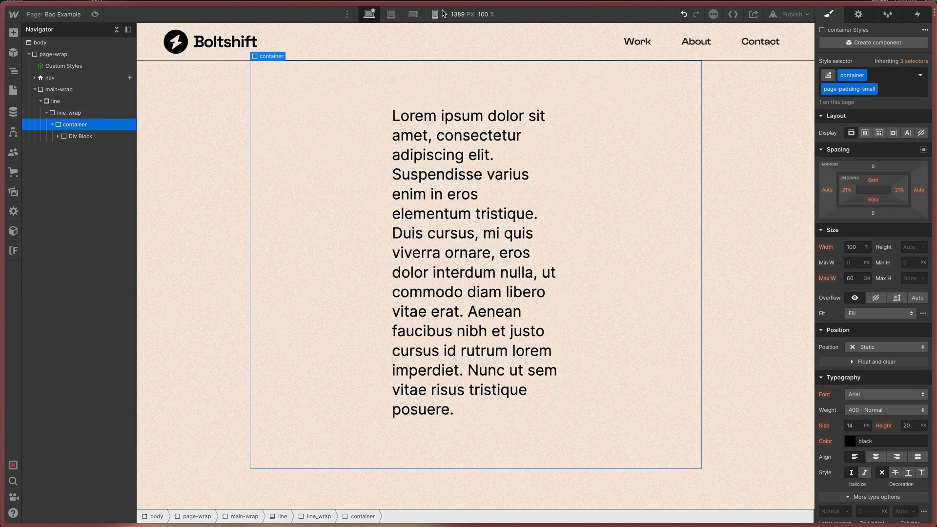
Widen the canvas preview to 1750 px to compare text widths
click(458, 14)
key(shift+Up)
key(shift+Up)
key(shift+Up)
key(shift+Up)
key(shift+Up)
key(shift+Up)
key(shift+Up)
key(shift+Up)
key(shift+Up)
key(shift+Up)
key(shift+Up)
key(shift+Up)
key(shift+Up)
key(shift+Up)
key(shift+Up)
key(shift+Up)
key(shift+Up)
key(shift+Up)
key(shift+Up)
key(shift+Up)
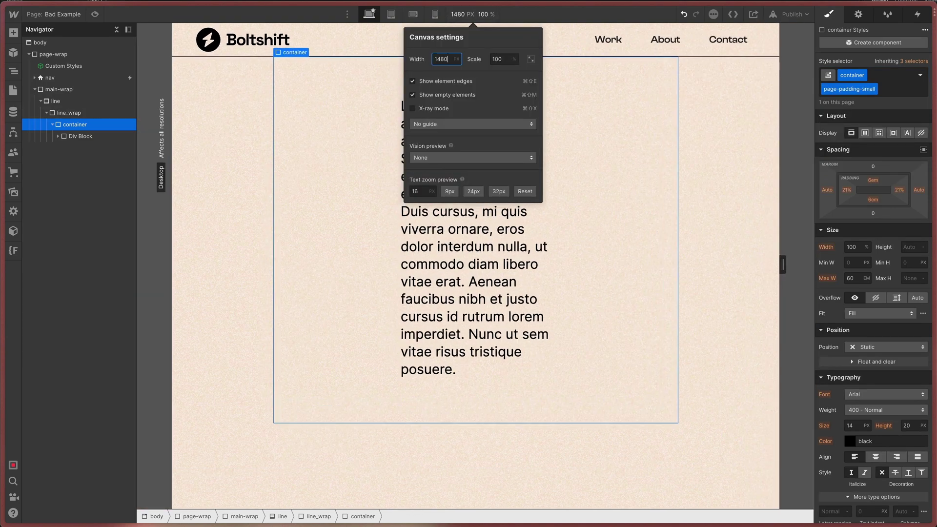
key(shift+Up)
key(shift+Up)
key(shift+Up)
key(shift+Up)
key(shift+Up)
key(shift+Up)
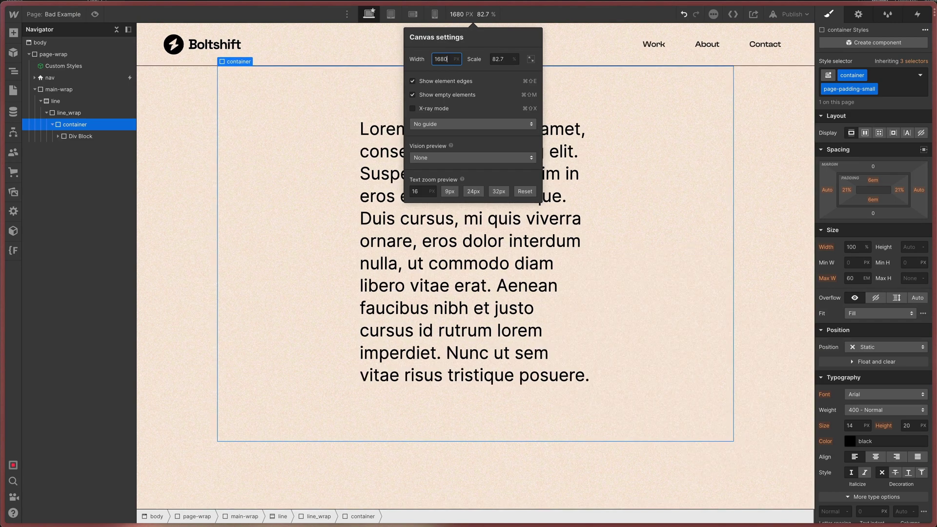
key(shift+Up)
key(shift+Up)
key(shift+Up)
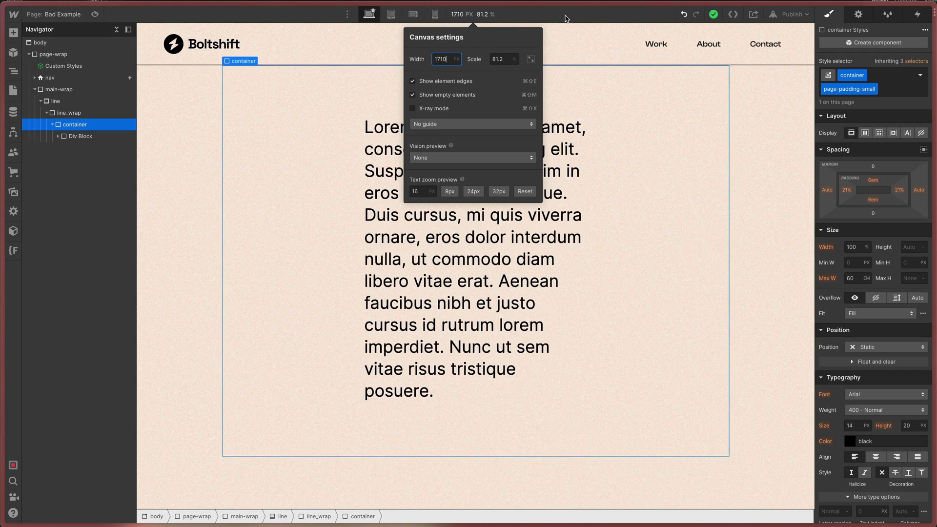
Start assigning a page-padding class to the lorem ipsum Div Block
click(81, 136)
key(ctrl+Return)
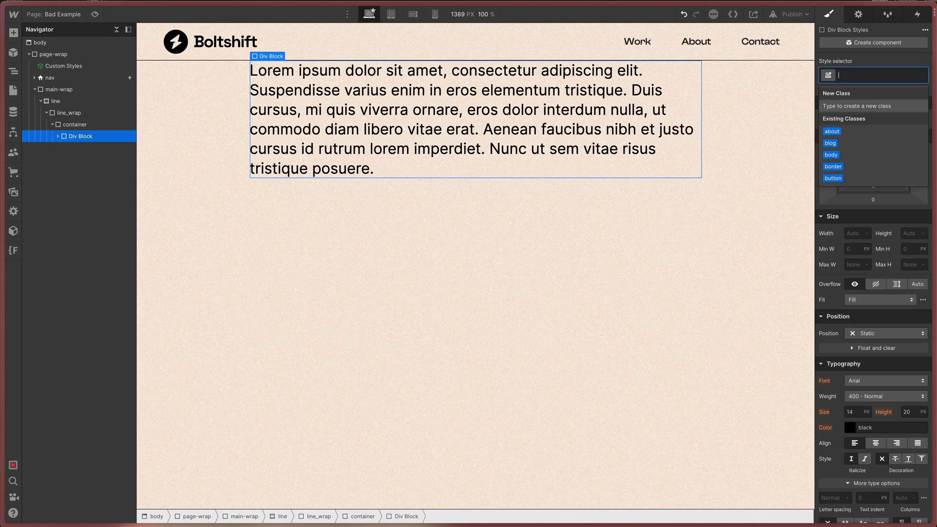
text(page-pad)
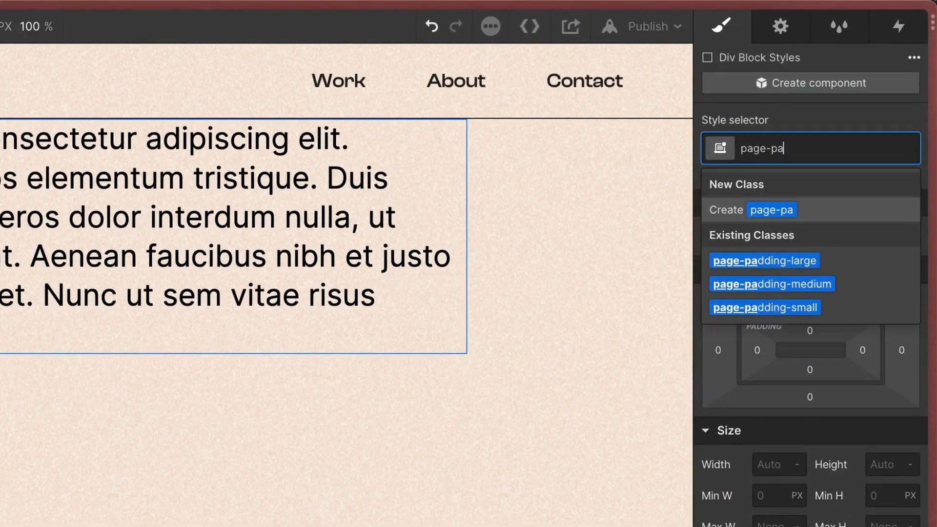
text(ding)
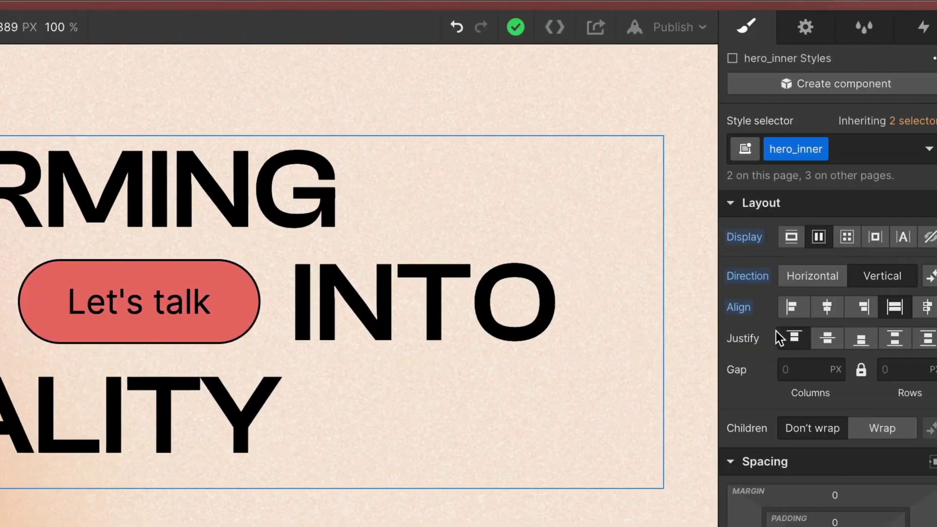
Try Start and End alignment on hero_inner, keep Stretch, and give it a 2rem gap
click(769, 318)
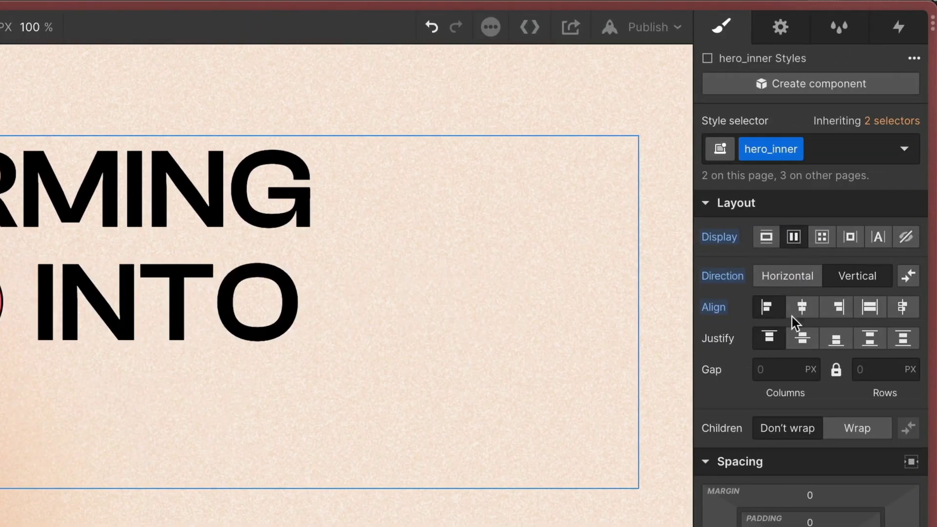
click(836, 308)
click(863, 308)
click(869, 368)
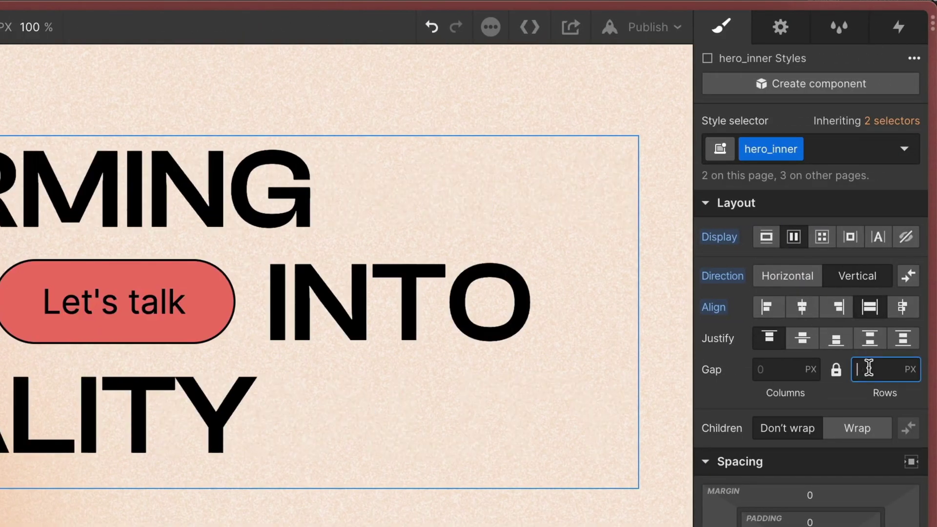
text(2rem)
key(Return)
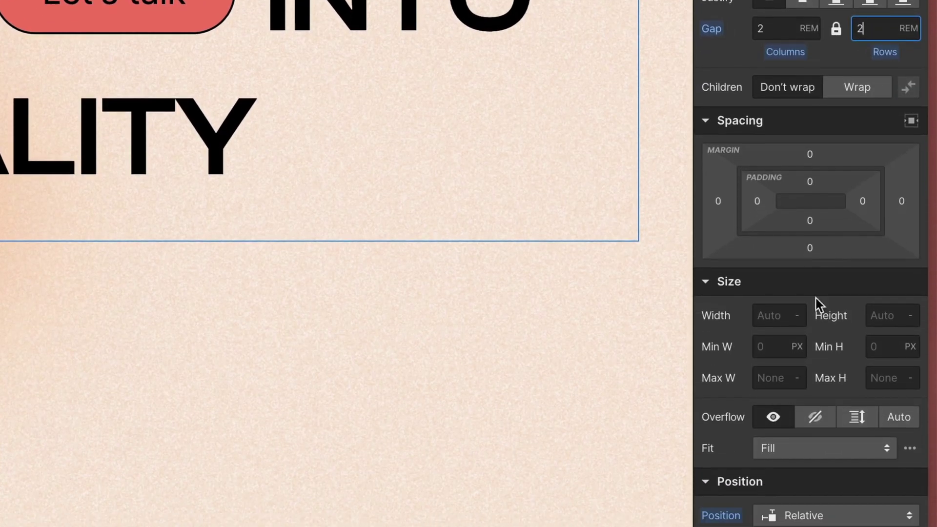
scroll(816, 298, down, 6)
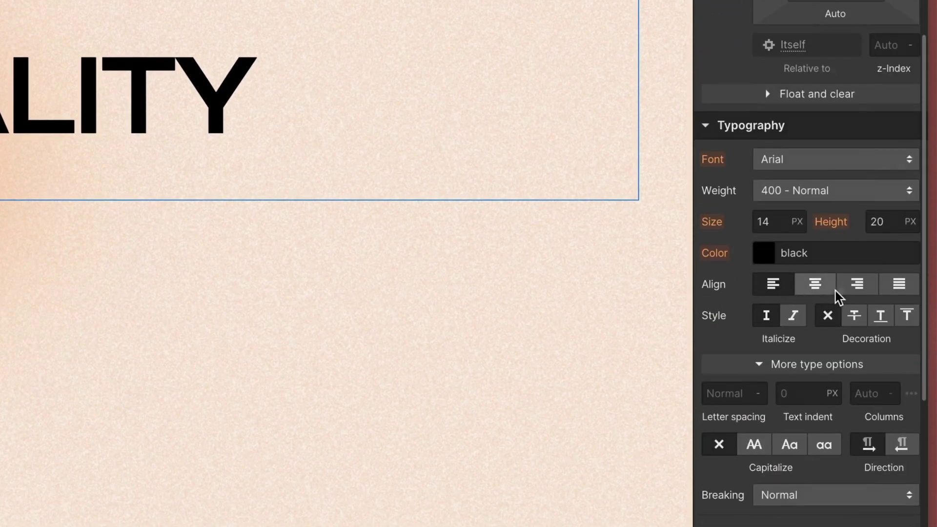
scroll(813, 294, up, 1)
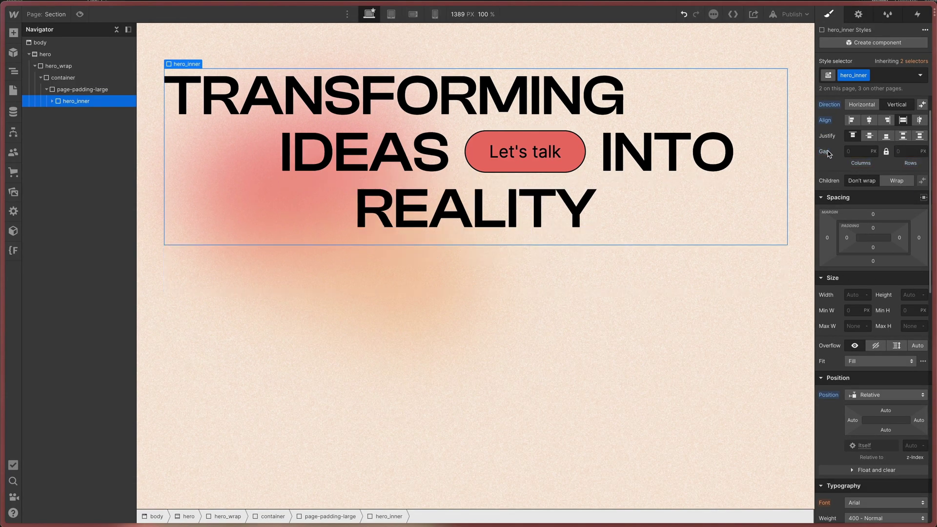
Reset hero_inner's gaps to 0 and insert the Default Section component below the hero
alt+click(822, 140)
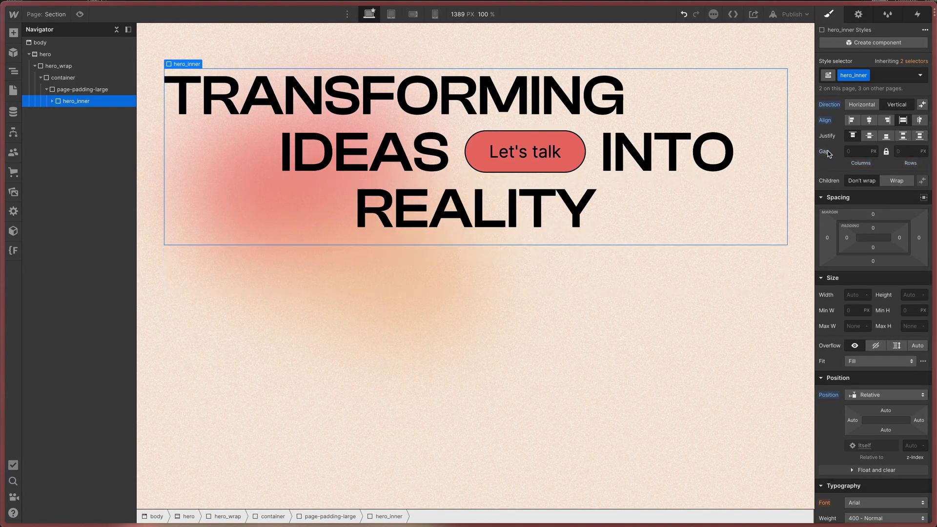
key(ctrl+k)
text(sect)
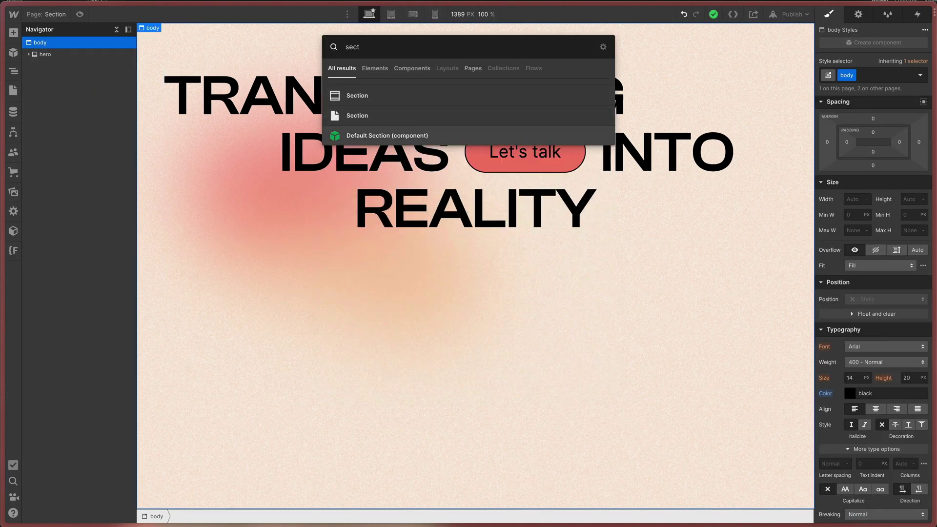
key(Return)
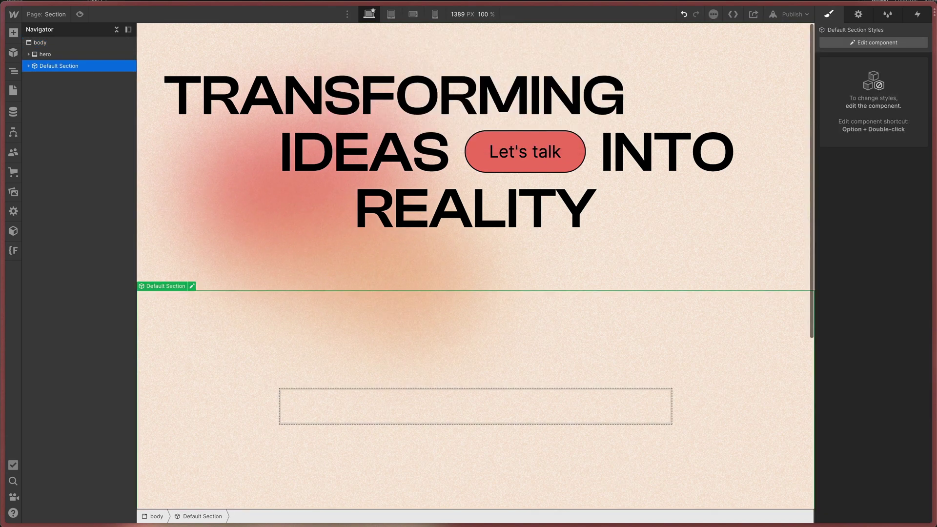
Expand the Default Section to reveal section_wrap, container and its three page-padding blocks
click(28, 66)
click(34, 78)
click(35, 89)
click(39, 90)
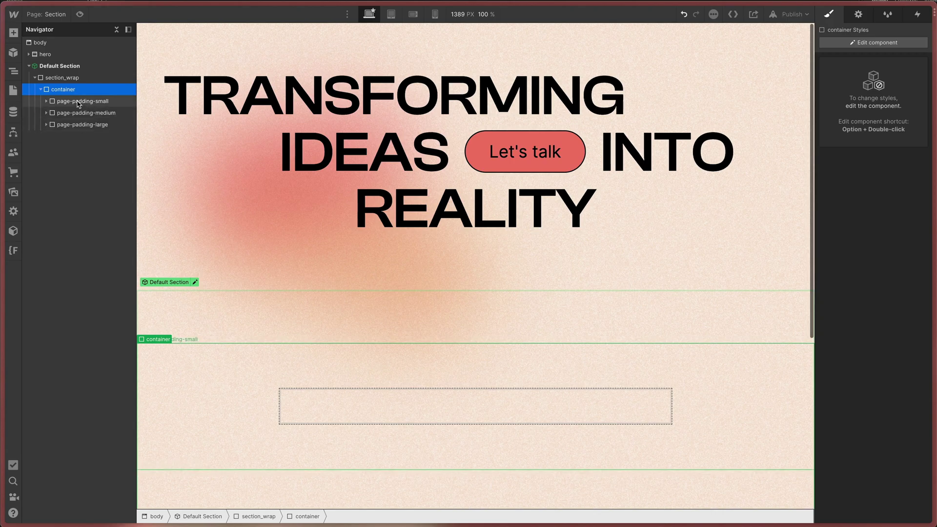
click(57, 67)
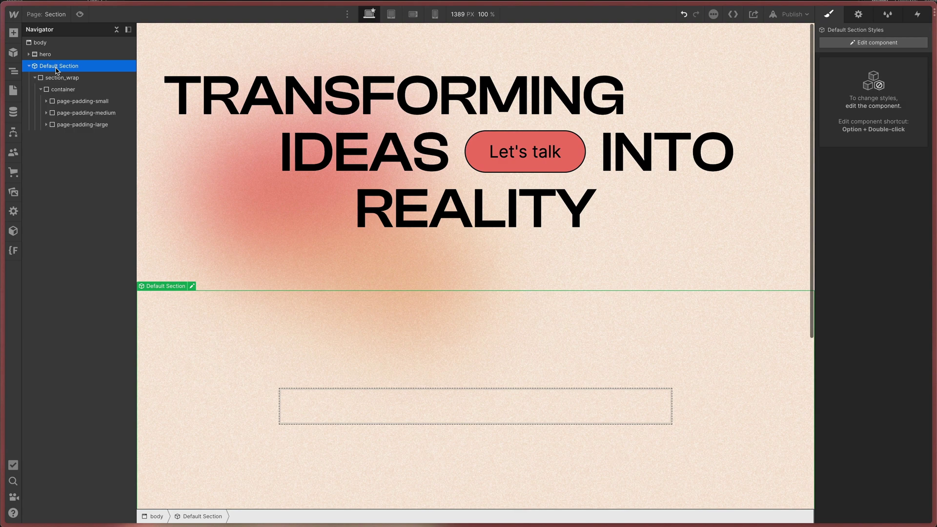
Unlink the Default Section into a plain section and delete page-padding-small and page-padding-medium
key(super+z)
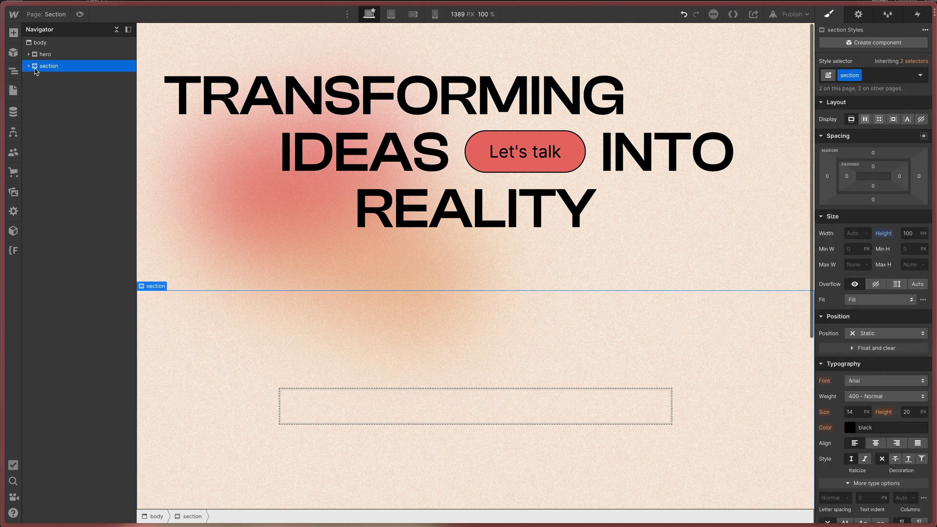
click(207, 410)
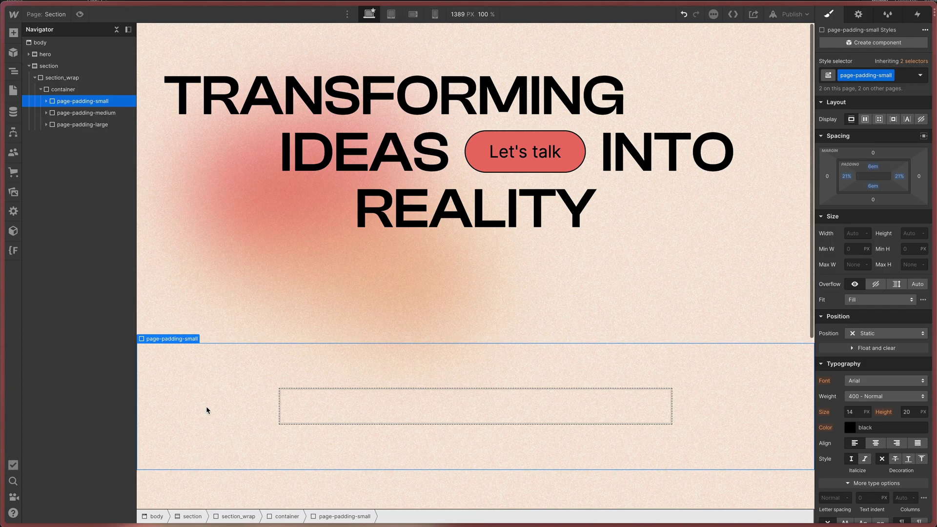
key(Delete)
key(Delete)
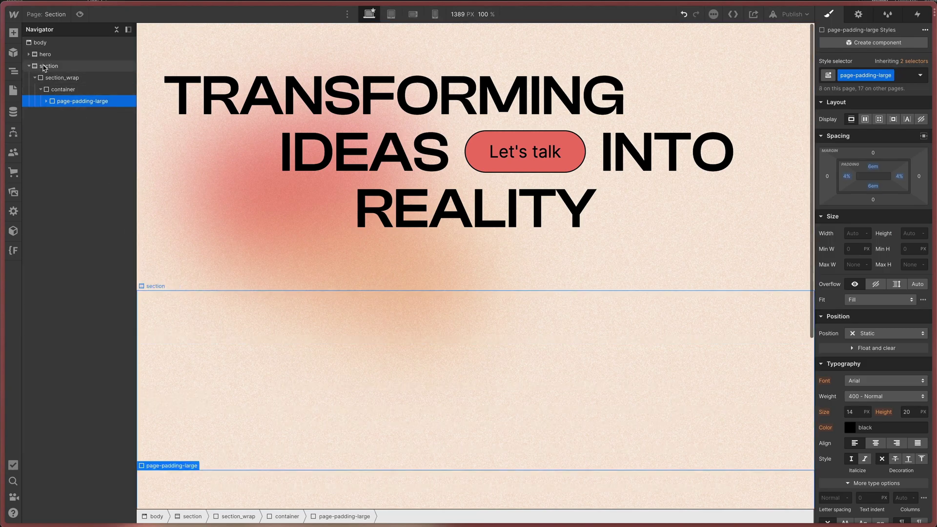